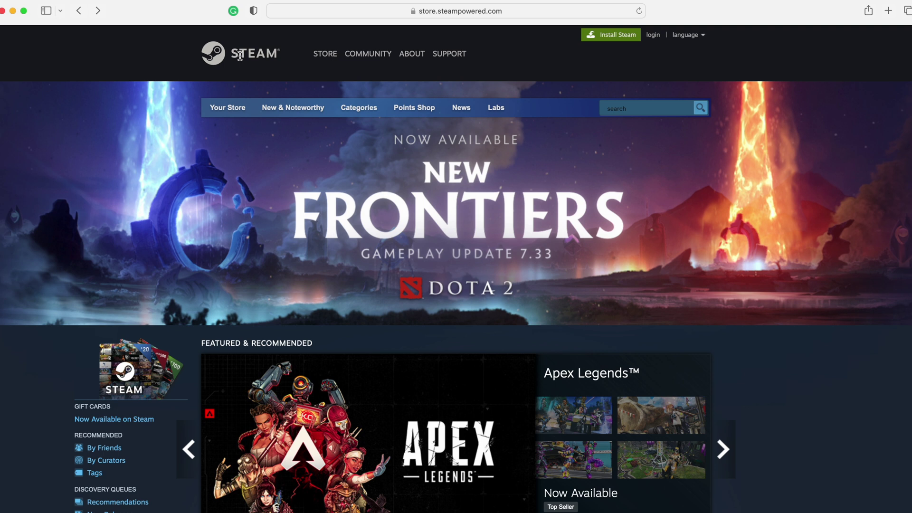
# Download the Mac Steam installer from the Steam website, allowing the download in Safari
pyautogui.click(623, 35)
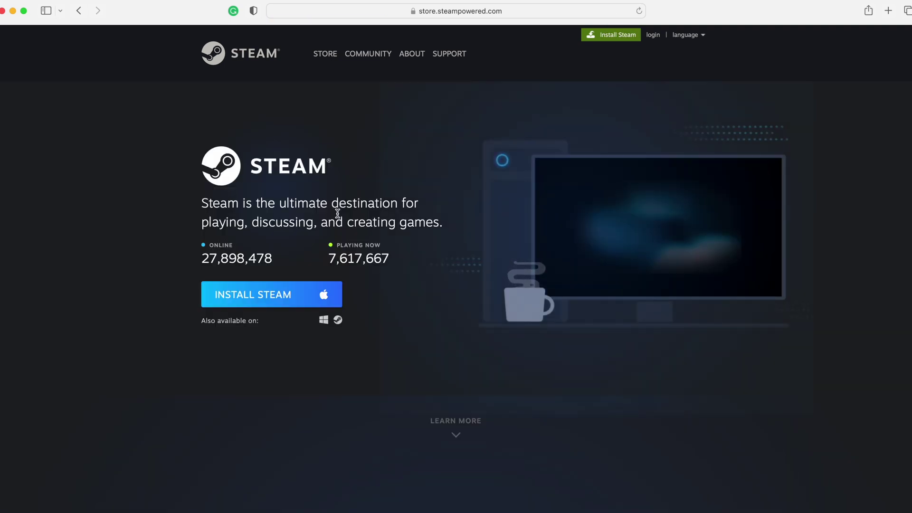
pyautogui.click(253, 297)
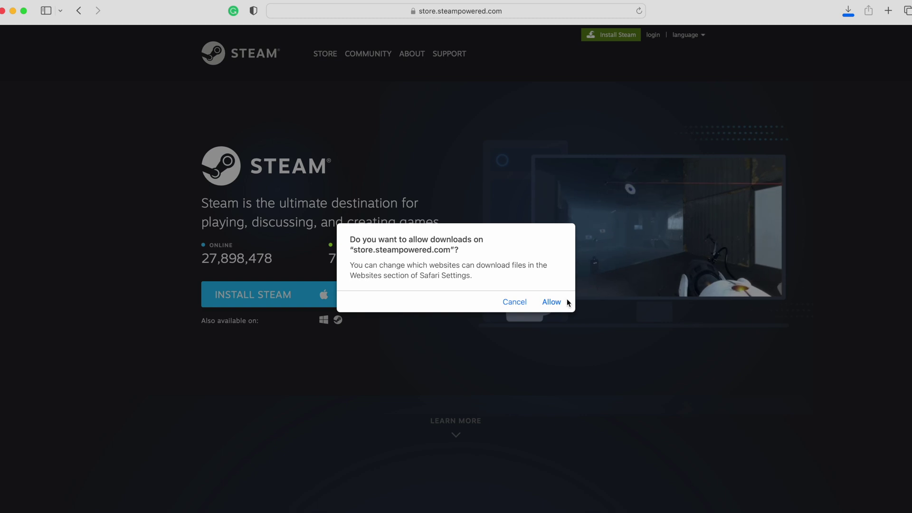
pyautogui.click(553, 301)
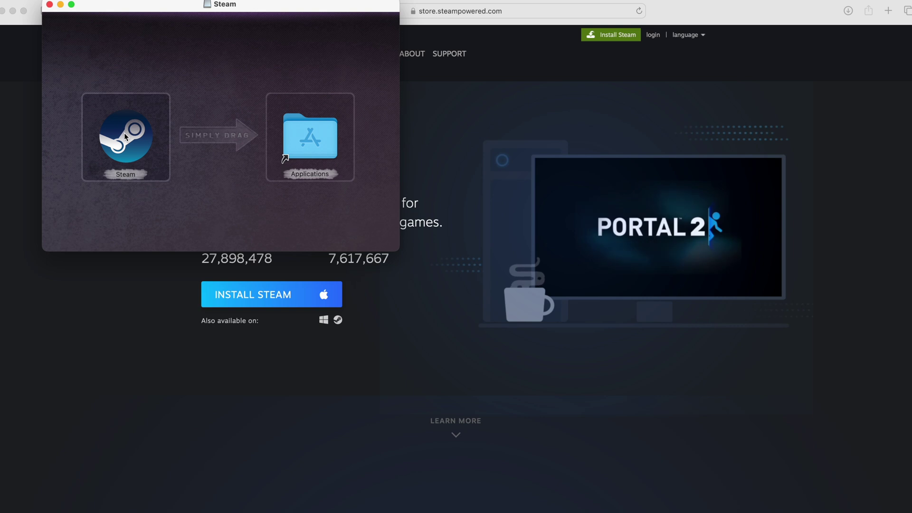
# Drag the Steam app from the installer window into the Applications folder
pyautogui.moveTo(159, 8); pyautogui.dragTo(189, 41)
pyautogui.click(164, 170)
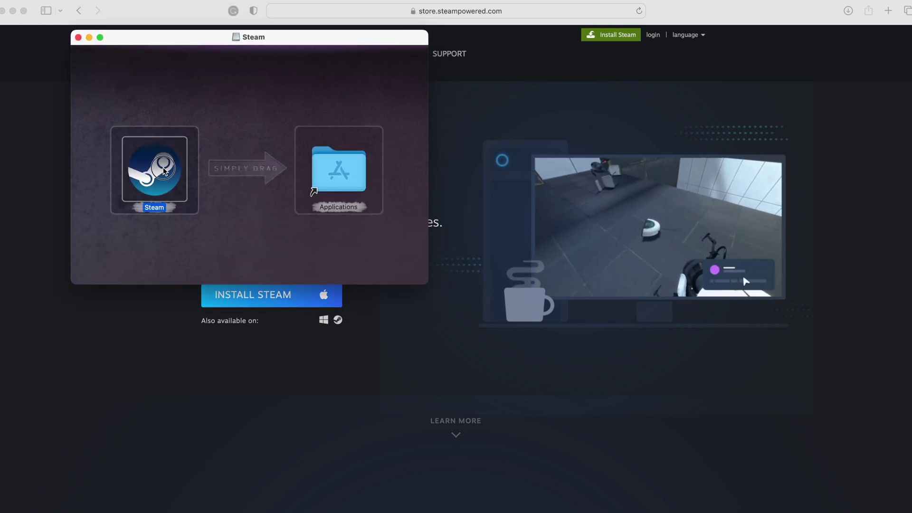
pyautogui.moveTo(164, 169); pyautogui.dragTo(326, 170)
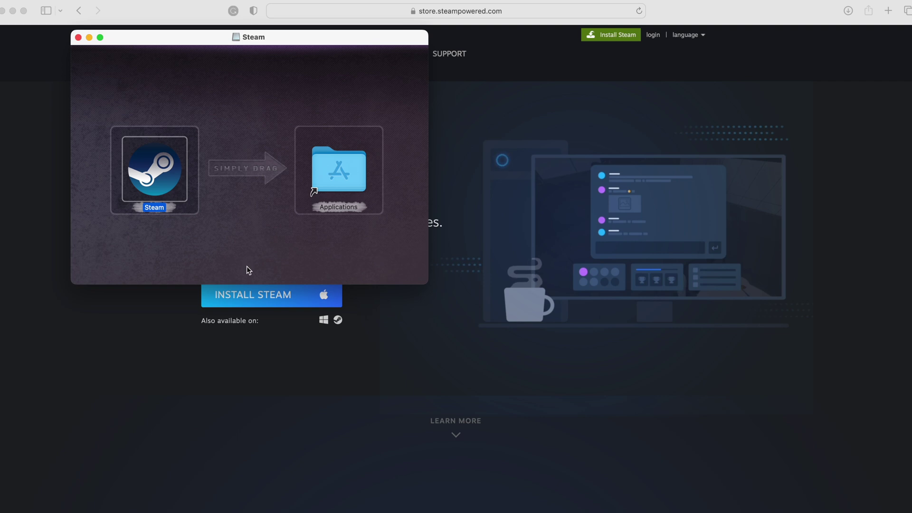
# Launch Steam from the Games folder on Launchpad's second page
pyautogui.press('F4')
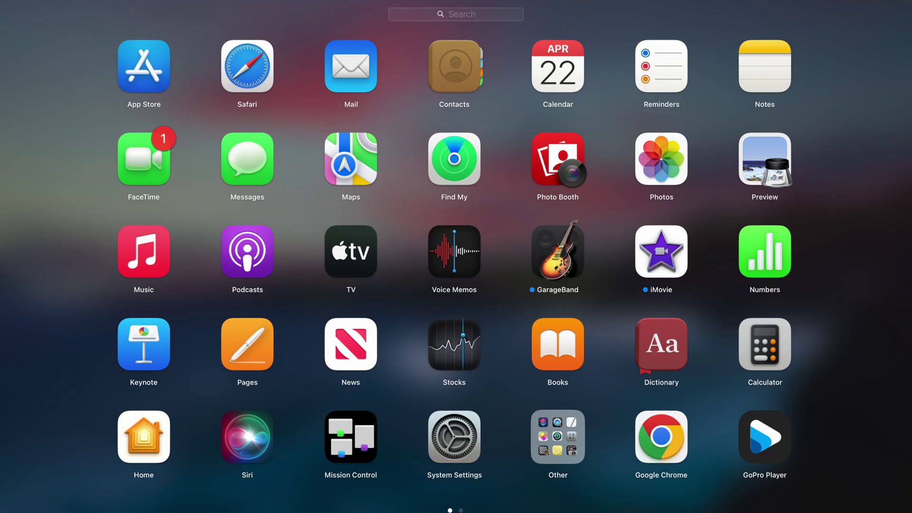
pyautogui.hscroll(3, 536, 229)
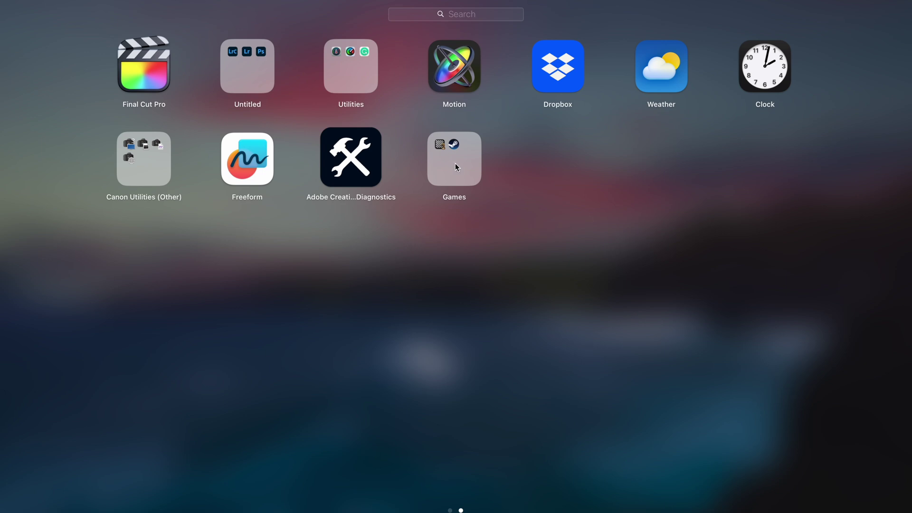
pyautogui.click(466, 179)
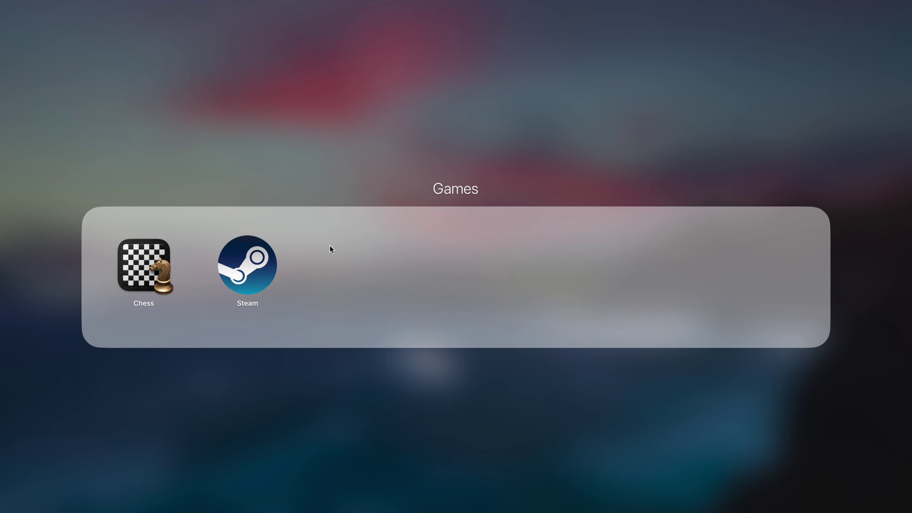
pyautogui.click(252, 273)
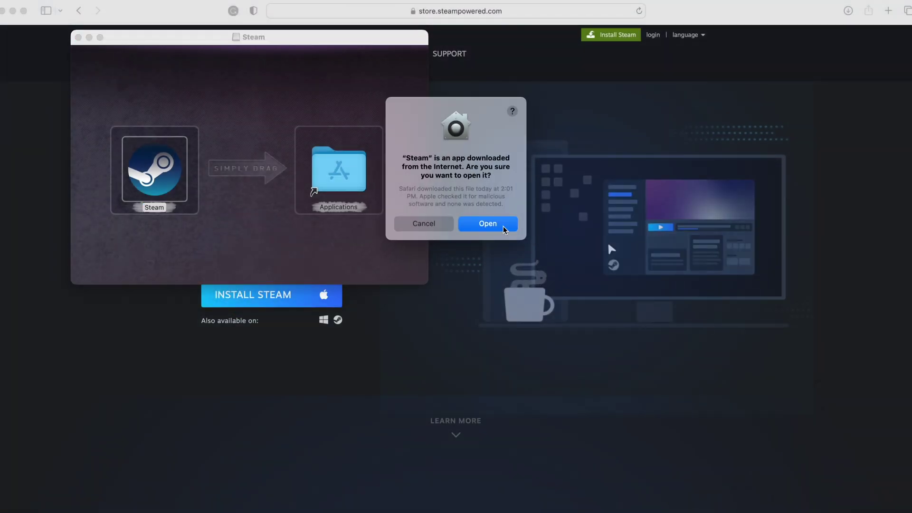
# Confirm opening the internet-downloaded Steam app in the macOS warning dialog
pyautogui.click(505, 229)
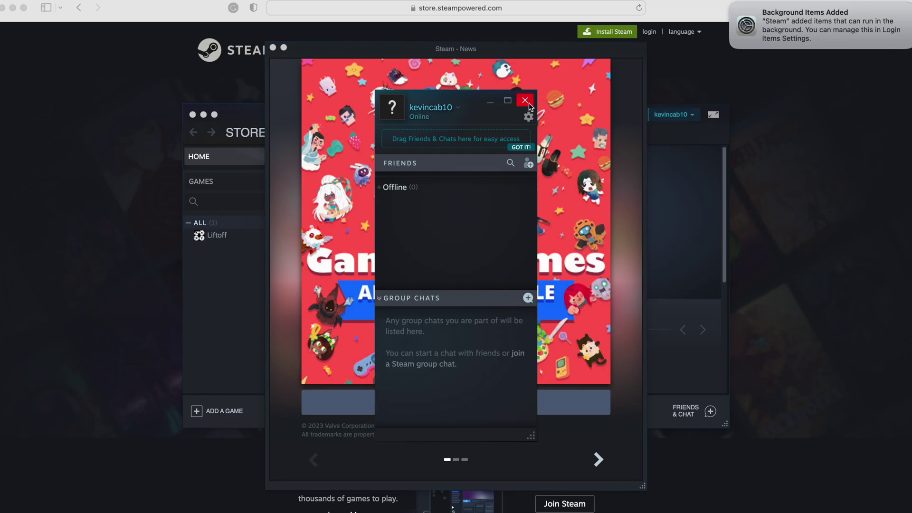
# Close the Friends and Steam News windows to reveal the library home listing Liftoff
pyautogui.click(524, 102)
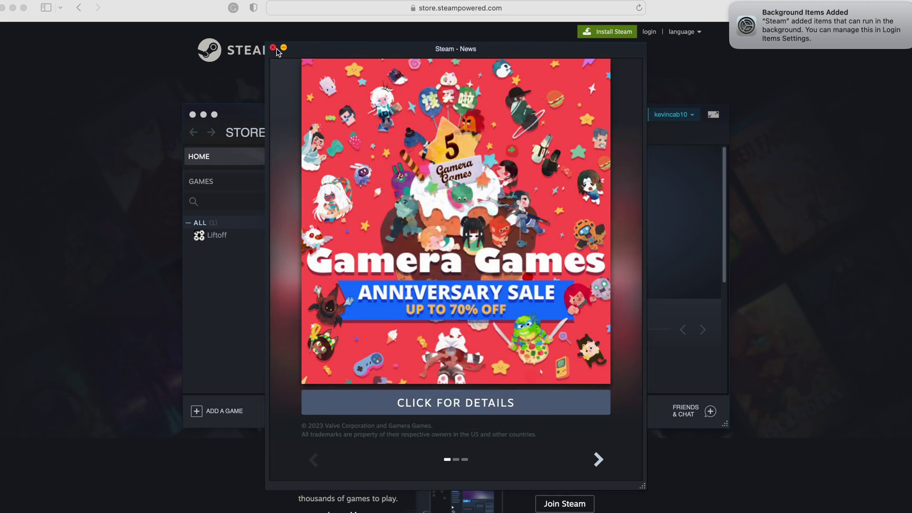
pyautogui.click(273, 48)
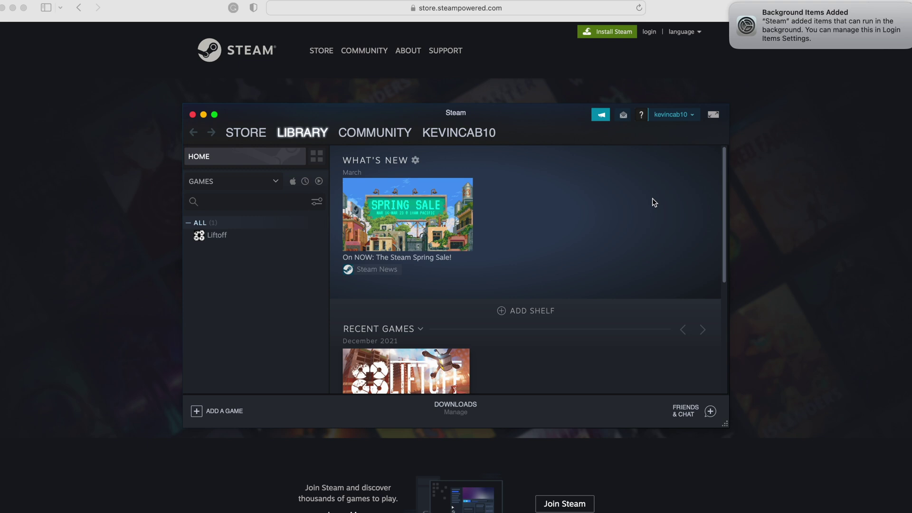
pyautogui.click(250, 203)
pyautogui.scroll(-5, 566, 273)
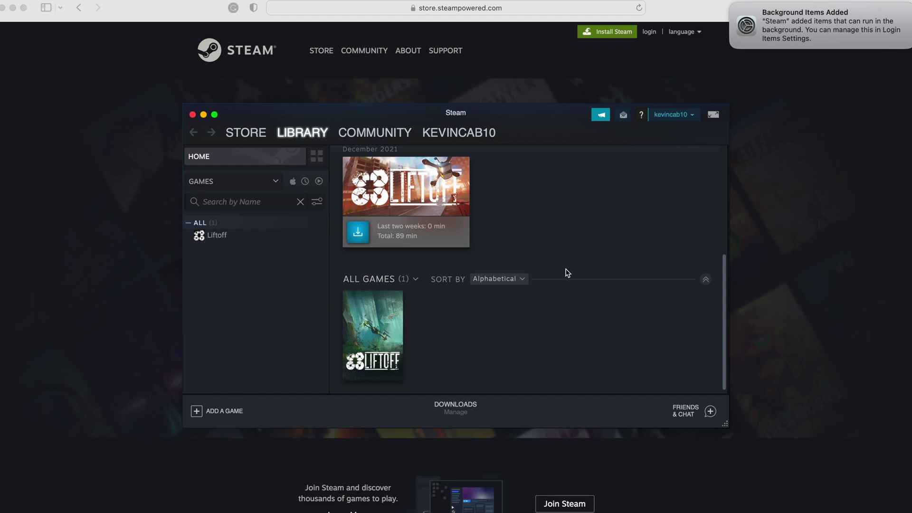
pyautogui.scroll(5, 566, 273)
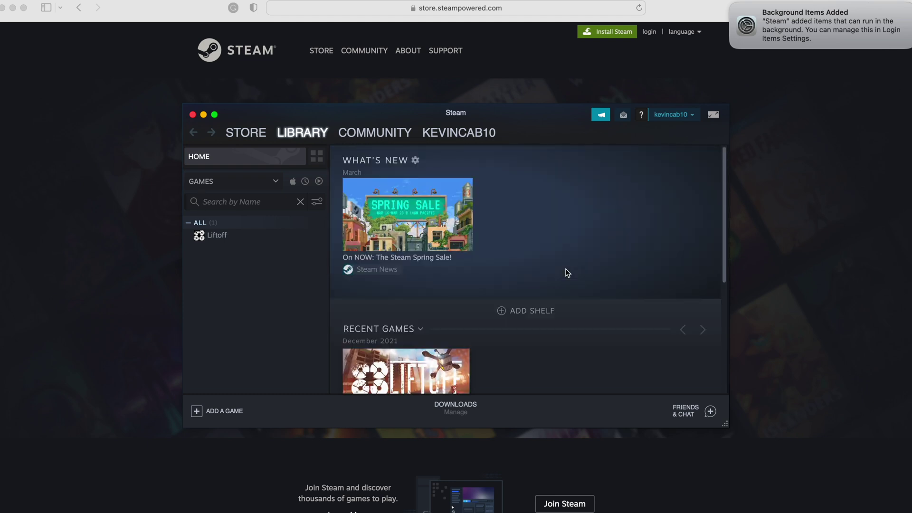
pyautogui.scroll(-5, 565, 273)
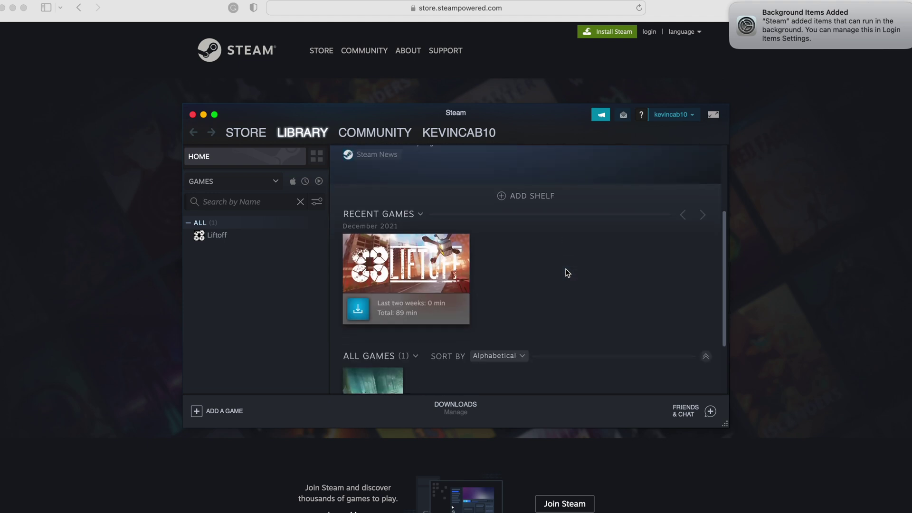
pyautogui.scroll(5, 566, 273)
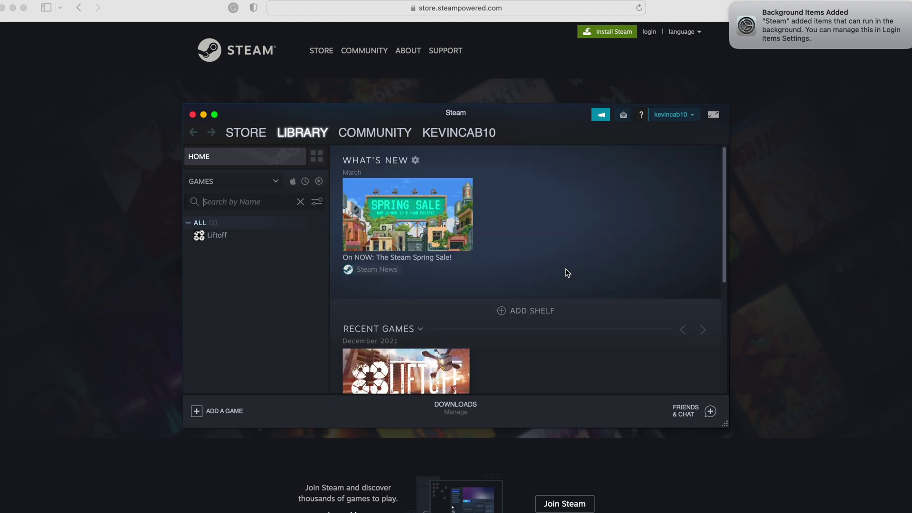
# Search the library for 'lift' and open the Liftoff game page
pyautogui.click(246, 203)
pyautogui.write('lift')
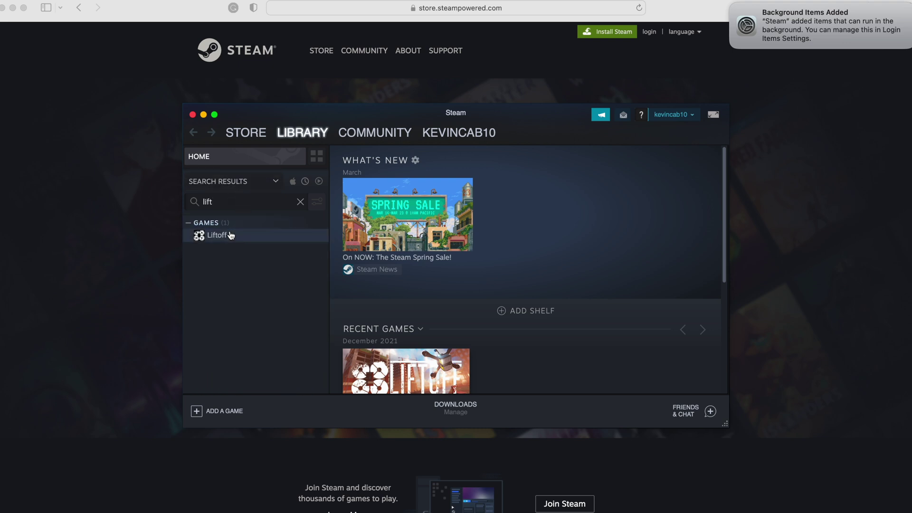
pyautogui.click(231, 236)
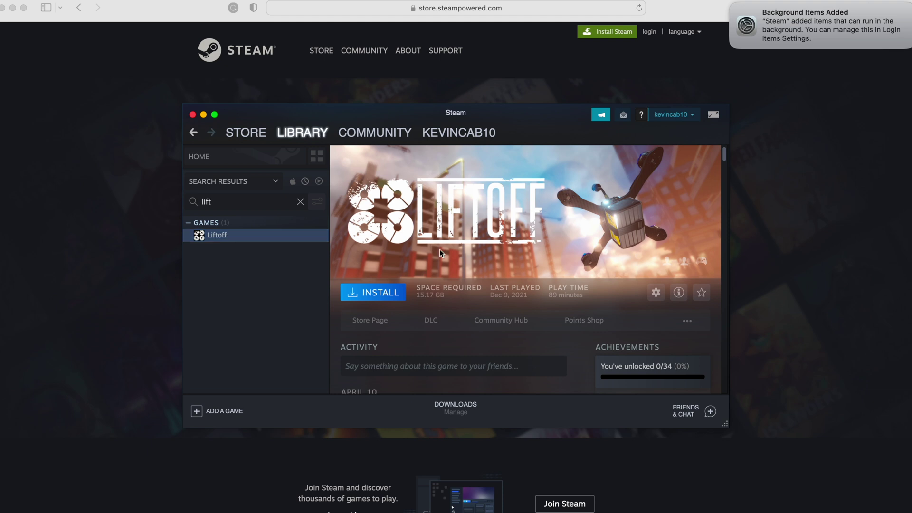
pyautogui.scroll(-5, 465, 251)
pyautogui.scroll(5, 465, 251)
pyautogui.scroll(-2, 465, 251)
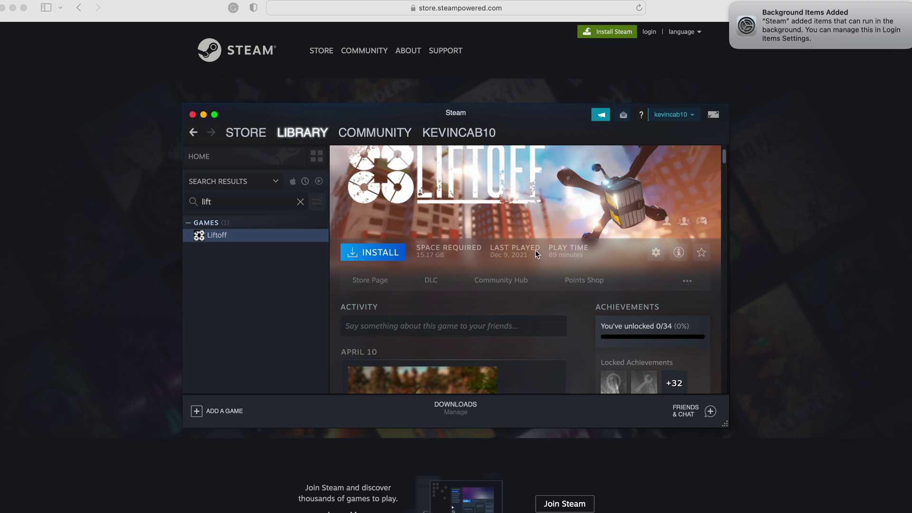
# View Liftoff's DLC in the Store, then return to its library page offering Install
pyautogui.click(432, 282)
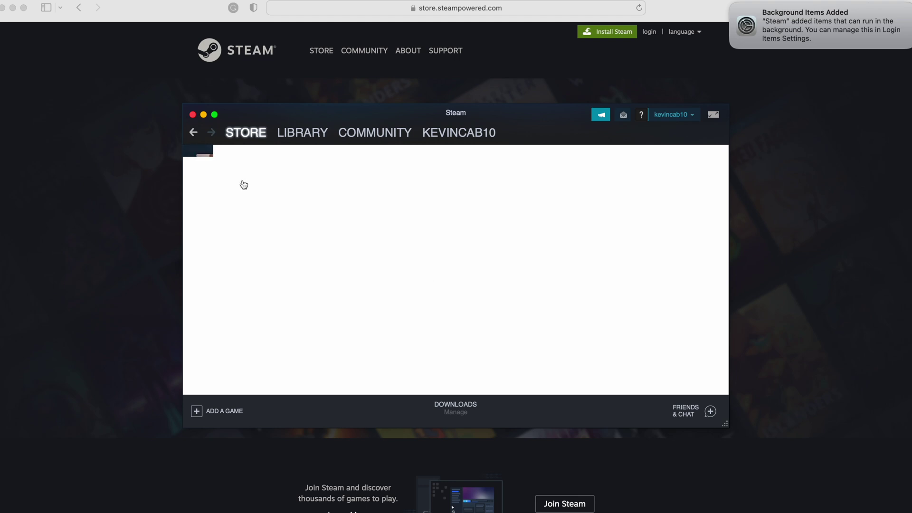
pyautogui.click(193, 133)
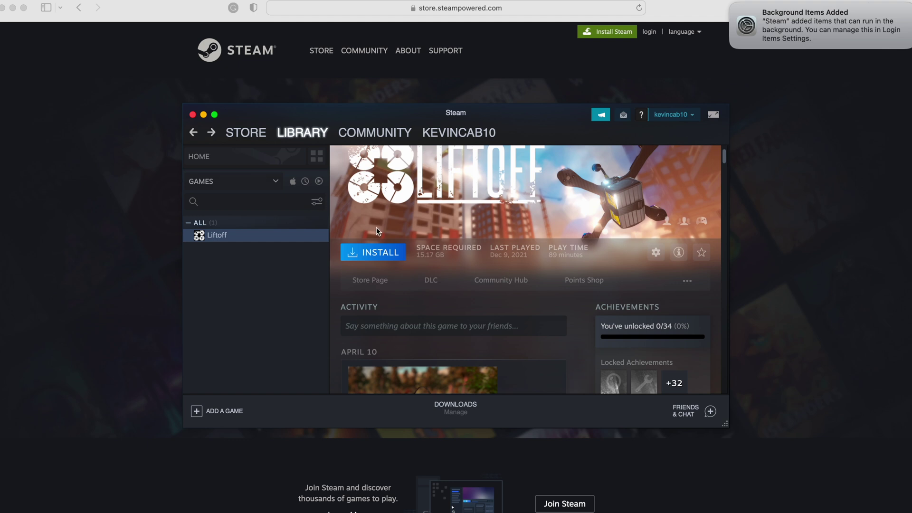
pyautogui.scroll(-2, 508, 297)
pyautogui.scroll(3, 508, 297)
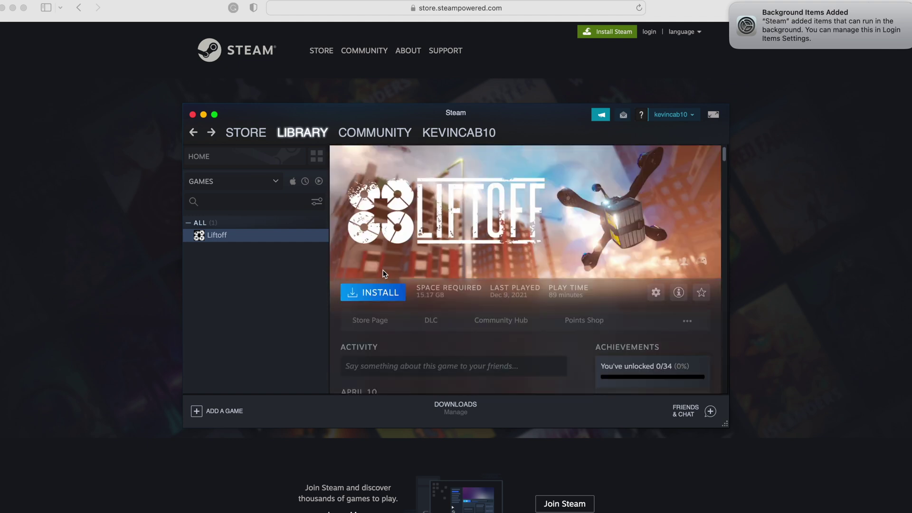
# Install Liftoff, ticking Don't show this page again before finishing the dialog
pyautogui.click(373, 301)
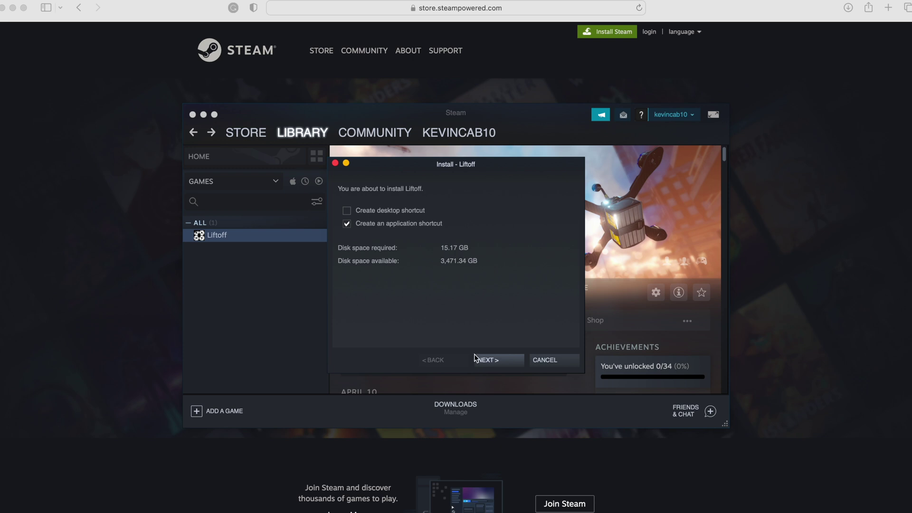
pyautogui.click(491, 360)
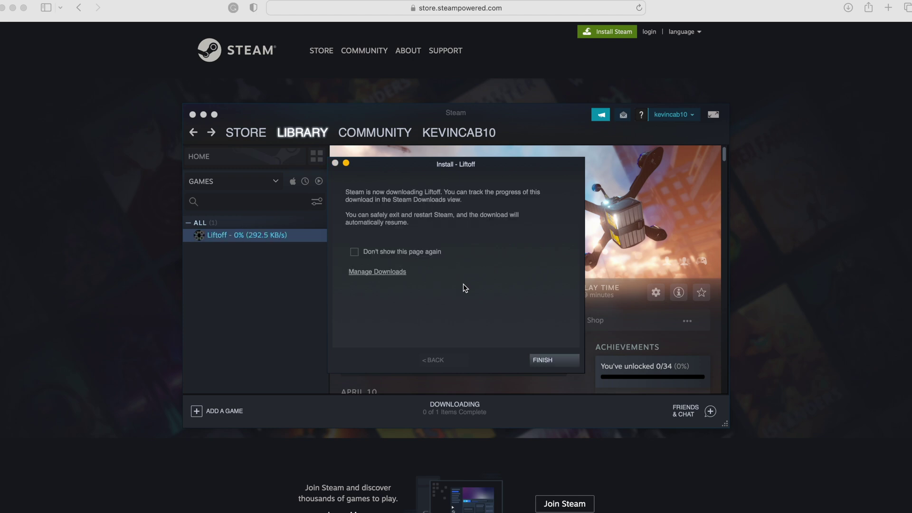
pyautogui.click(435, 255)
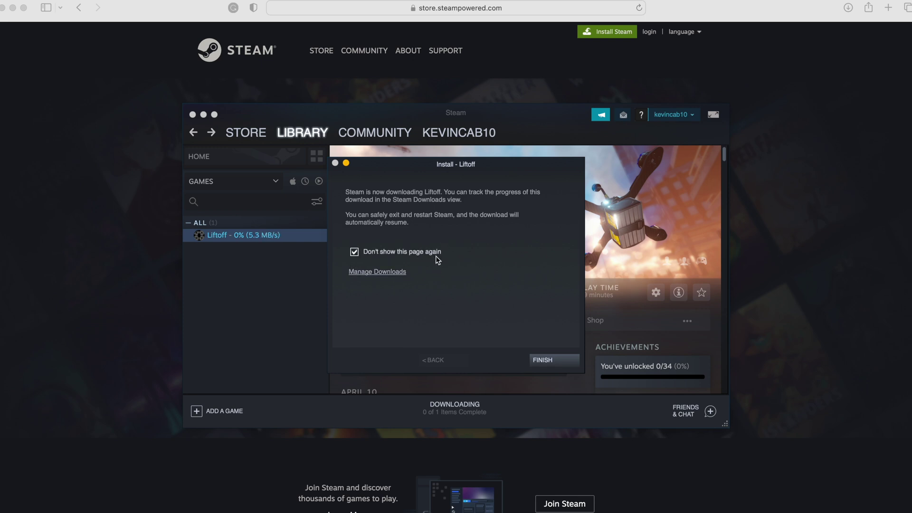
pyautogui.click(560, 363)
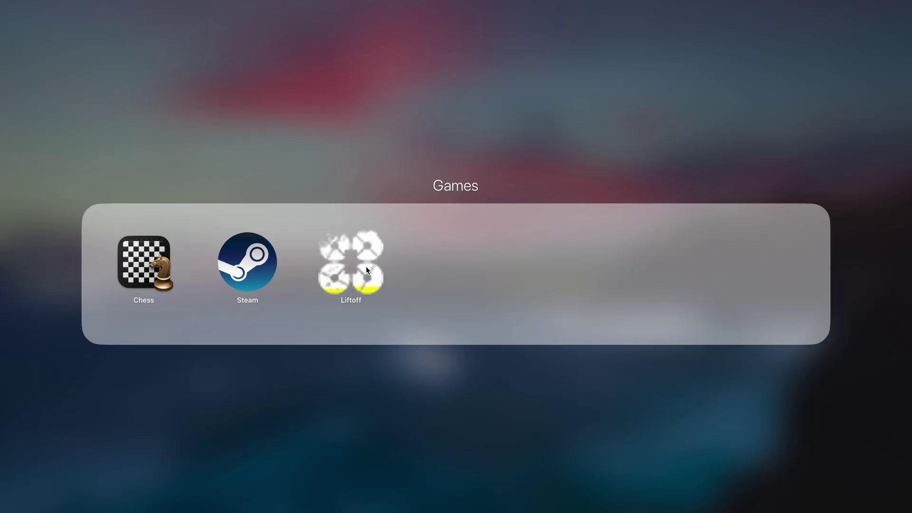
# Check that Launchpad's Games folder shows Liftoff beside Chess and Steam, then close it
pyautogui.click(324, 404)
pyautogui.click(454, 150)
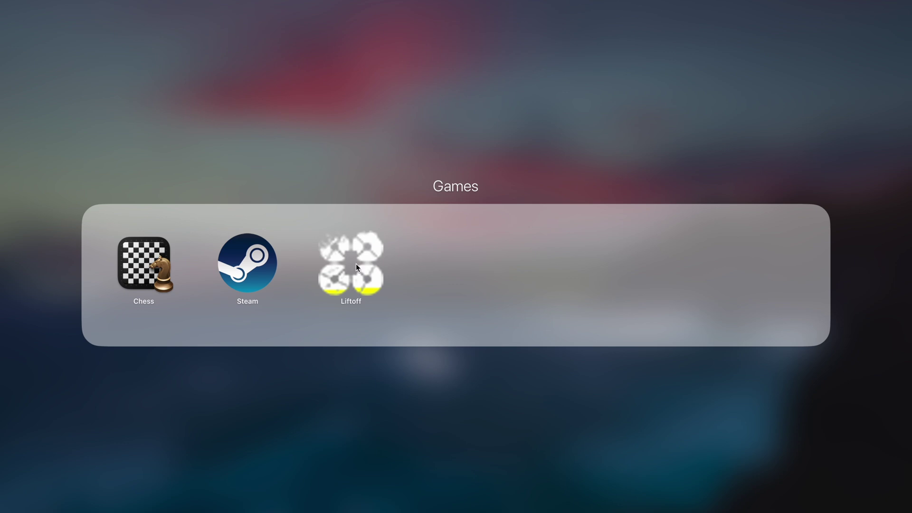
pyautogui.click(361, 389)
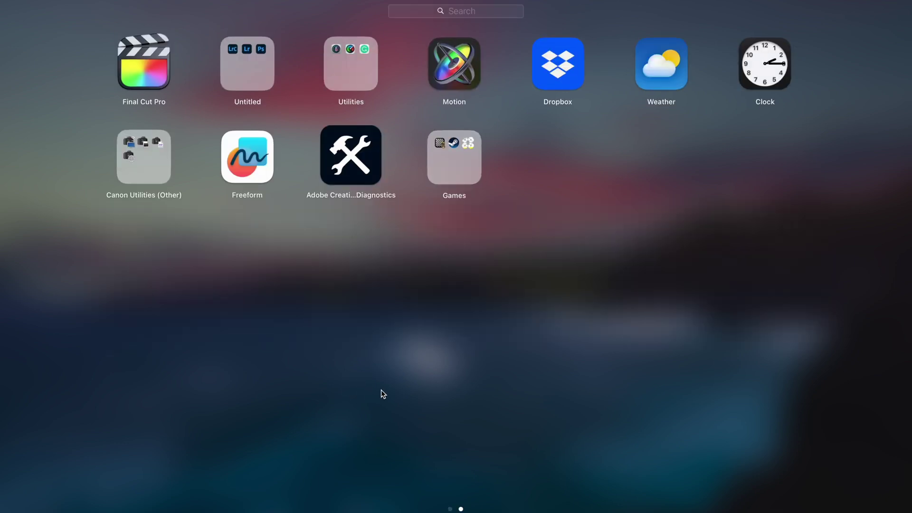